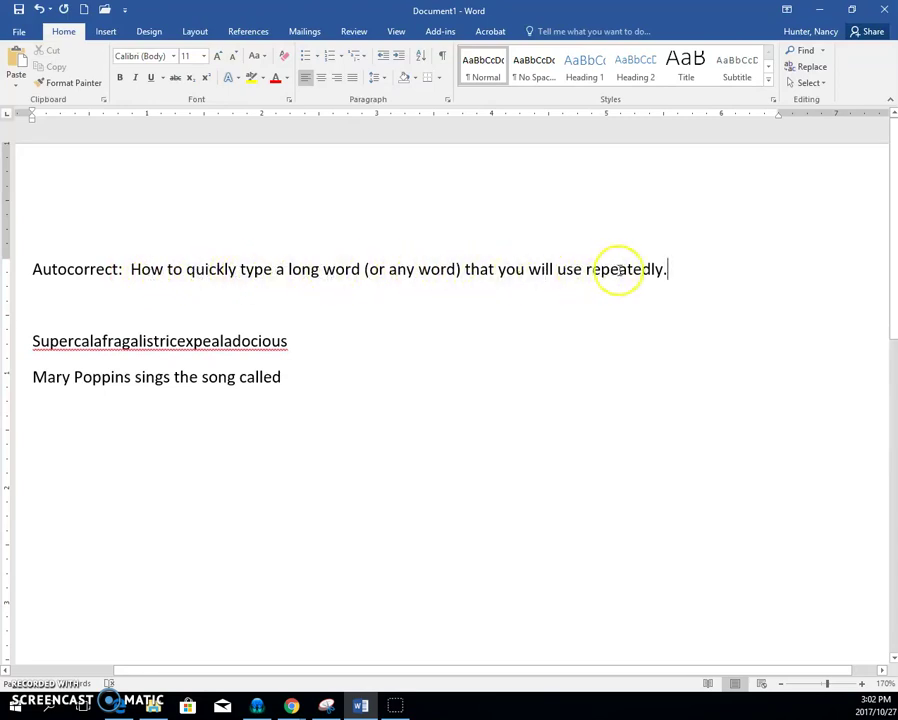
- Check the long word's spelling suggestions without changing it, and add a space after 'called'
left_click(231, 336)
key("Left")
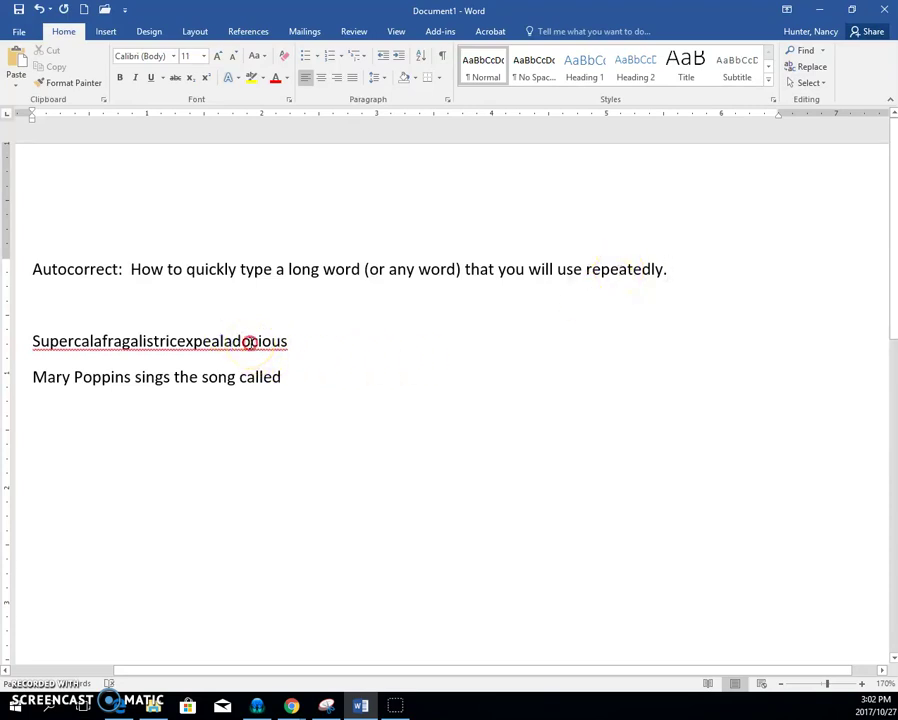
right_click(249, 342)
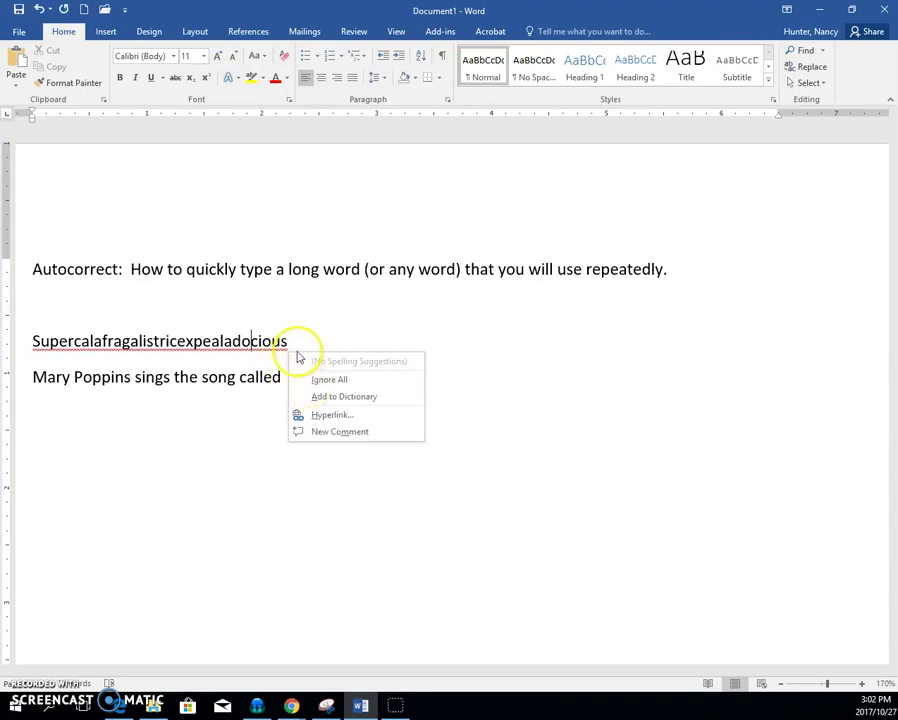
key("Escape")
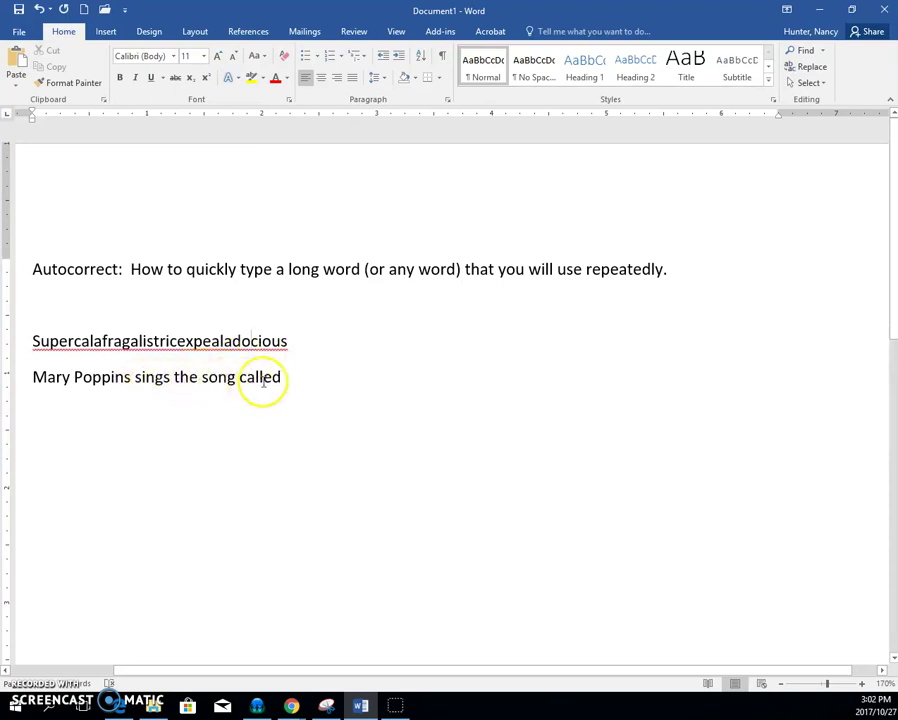
left_click(282, 378)
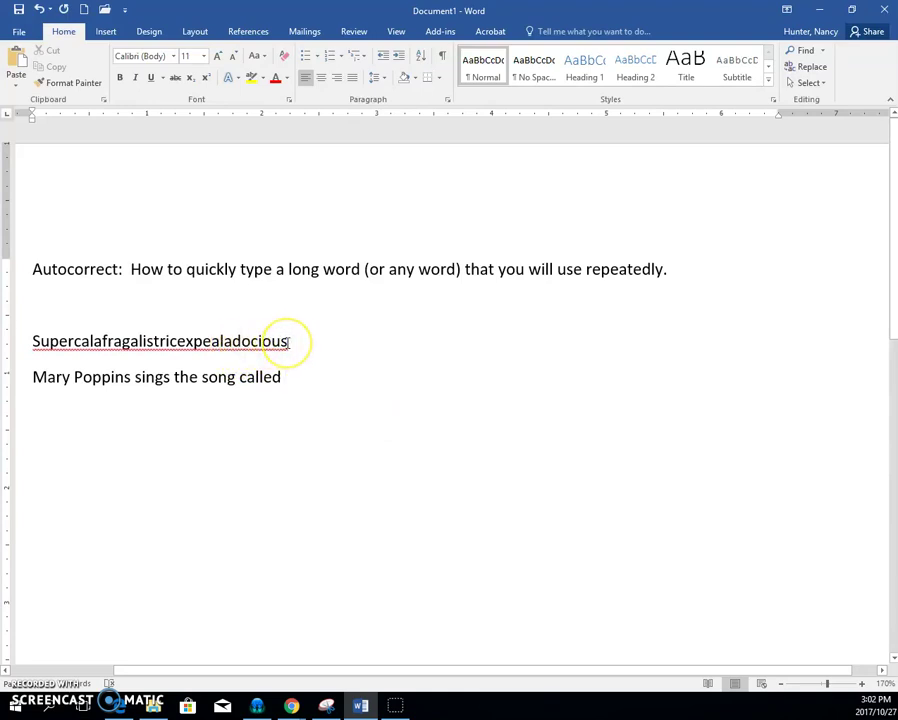
- Copy Supercalafragalistricexpealadocious to the clipboard, then clear the selection
left_click_drag(287, 342, 26, 341)
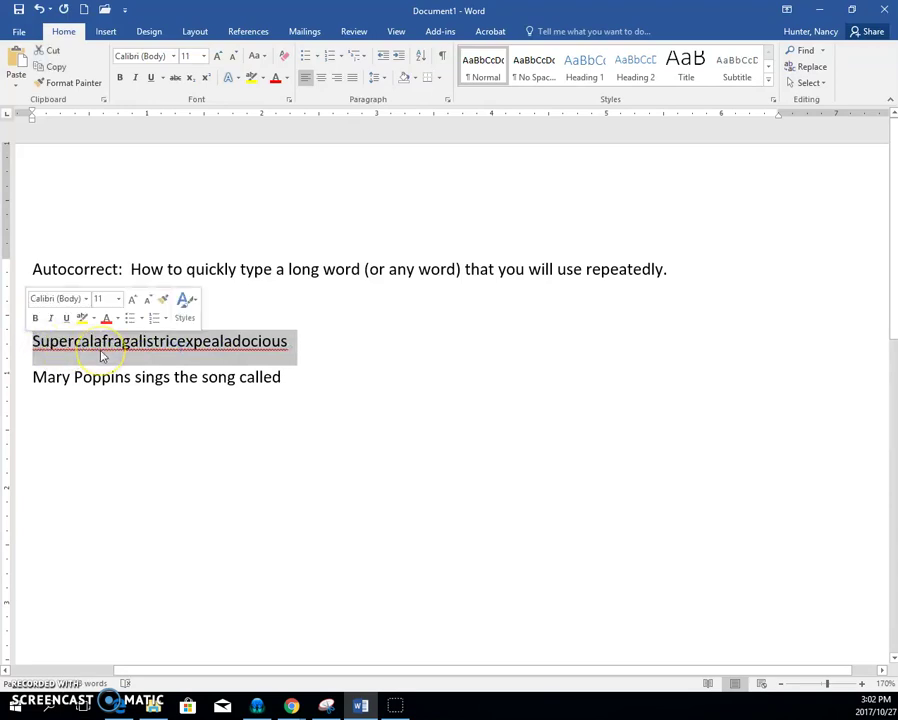
left_click(52, 66)
left_click(232, 347)
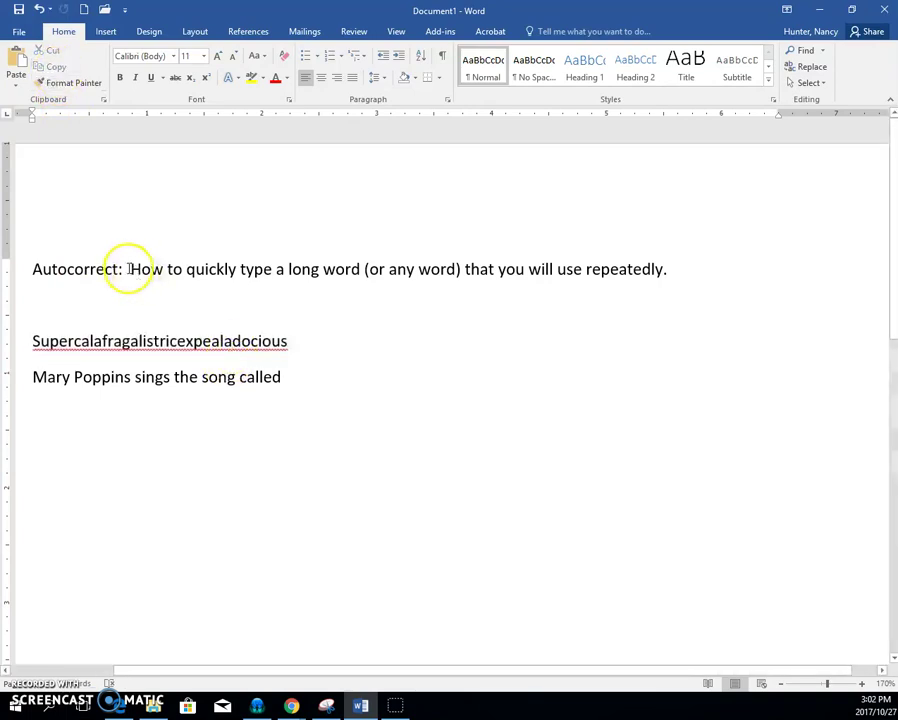
left_click_drag(128, 268, 198, 364)
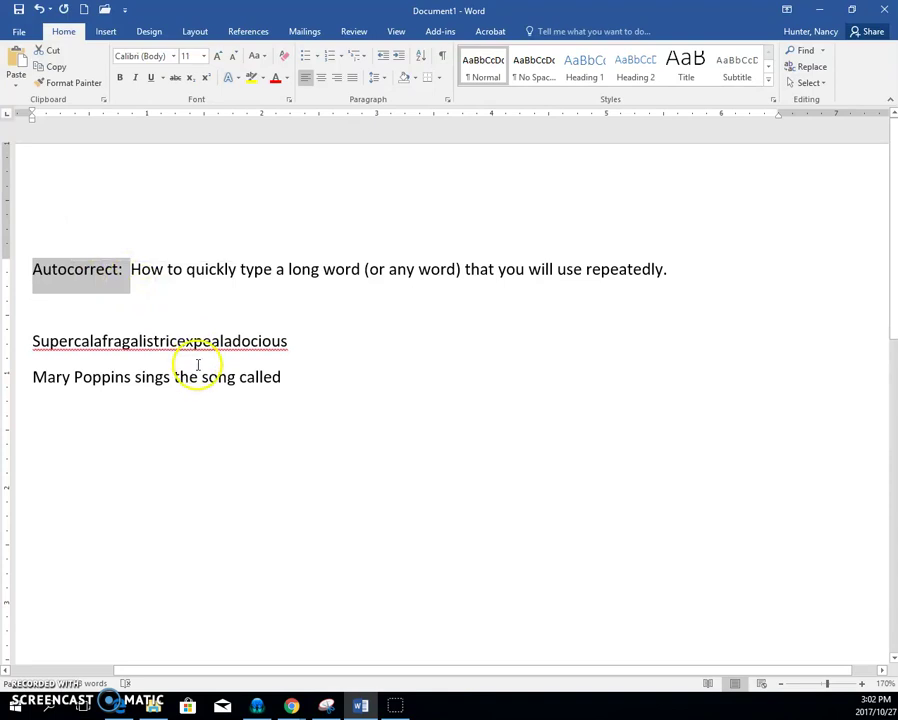
left_click(210, 270)
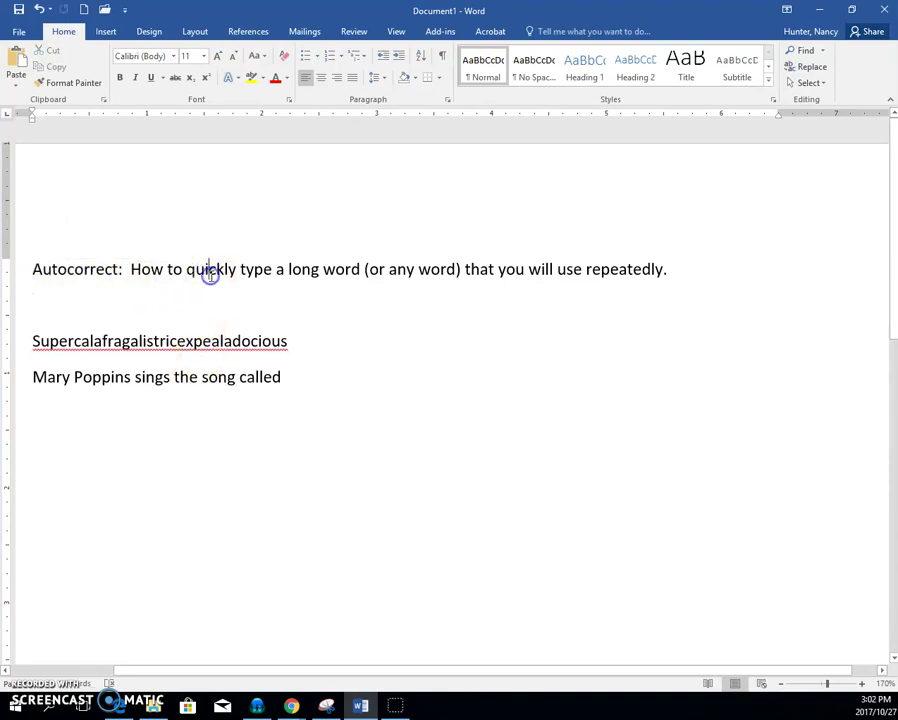
- Open the AutoCorrect: English (United States) dialog through File > Options > Proofing
left_click(19, 32)
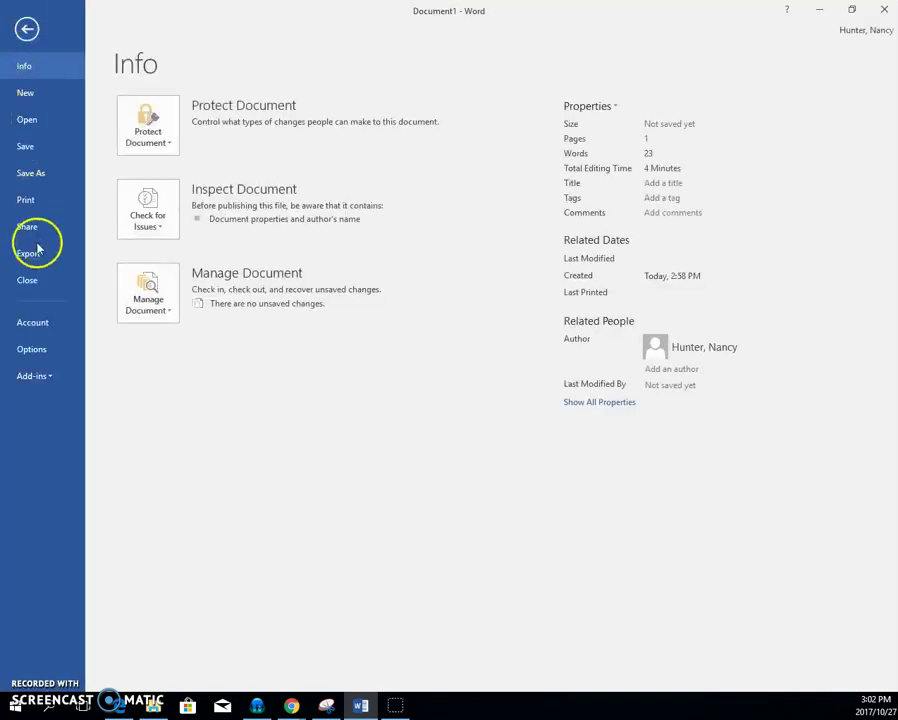
left_click(38, 354)
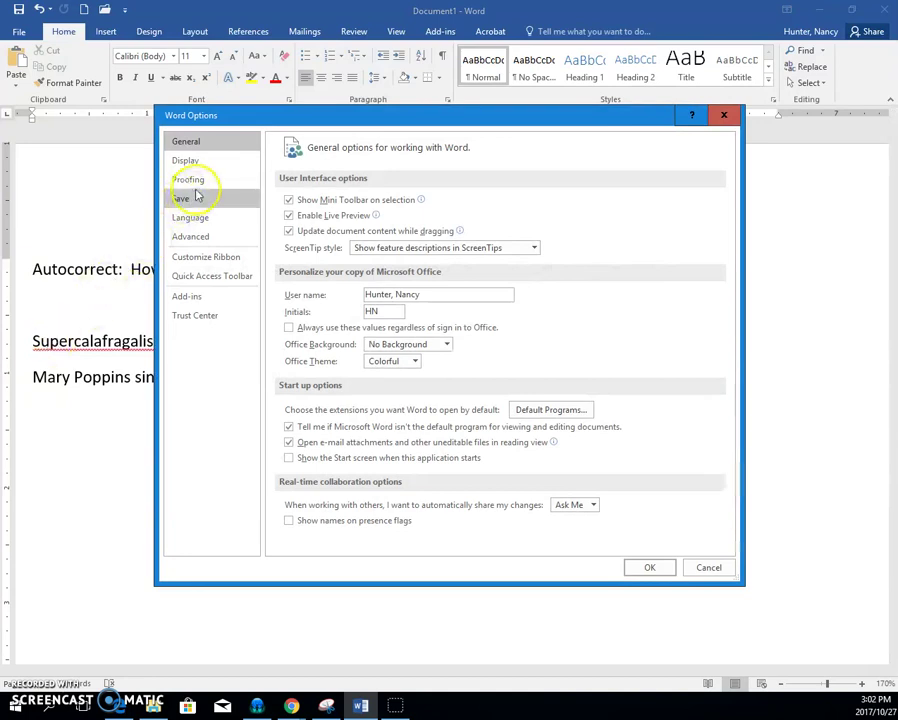
left_click(197, 186)
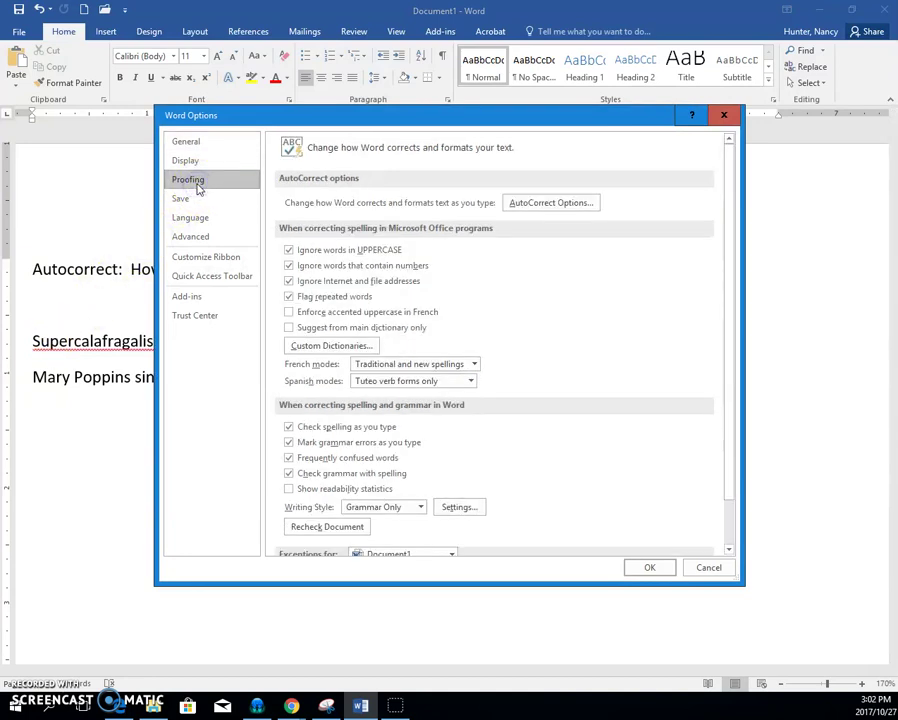
left_click(555, 206)
- Add an AutoCorrect entry replacing 'su' with the pasted Supercalafragalistricexpealadocious, then close the dialog
left_click(340, 348)
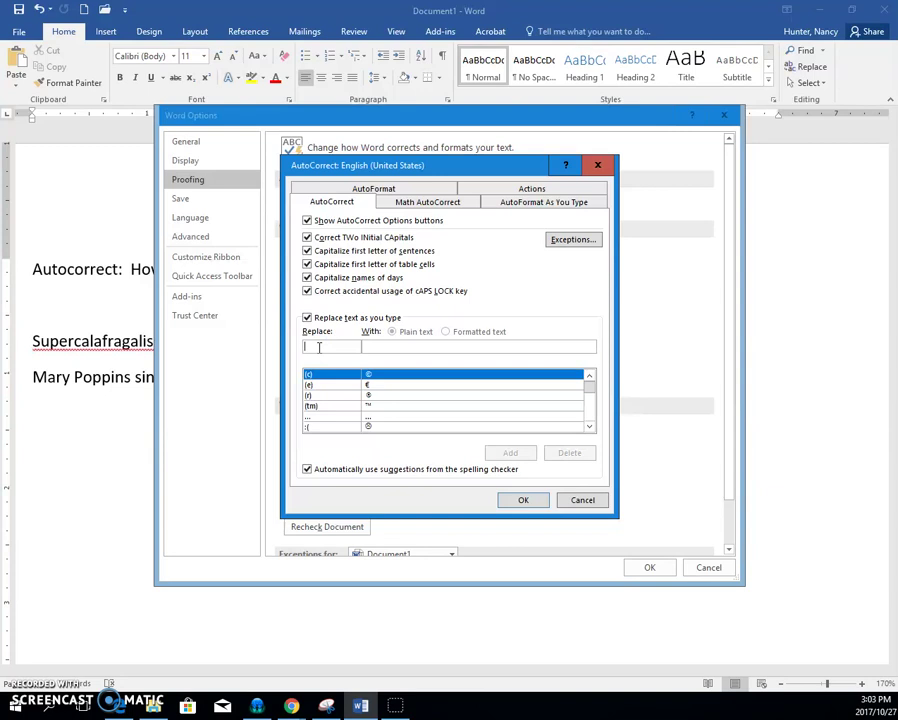
type("su")
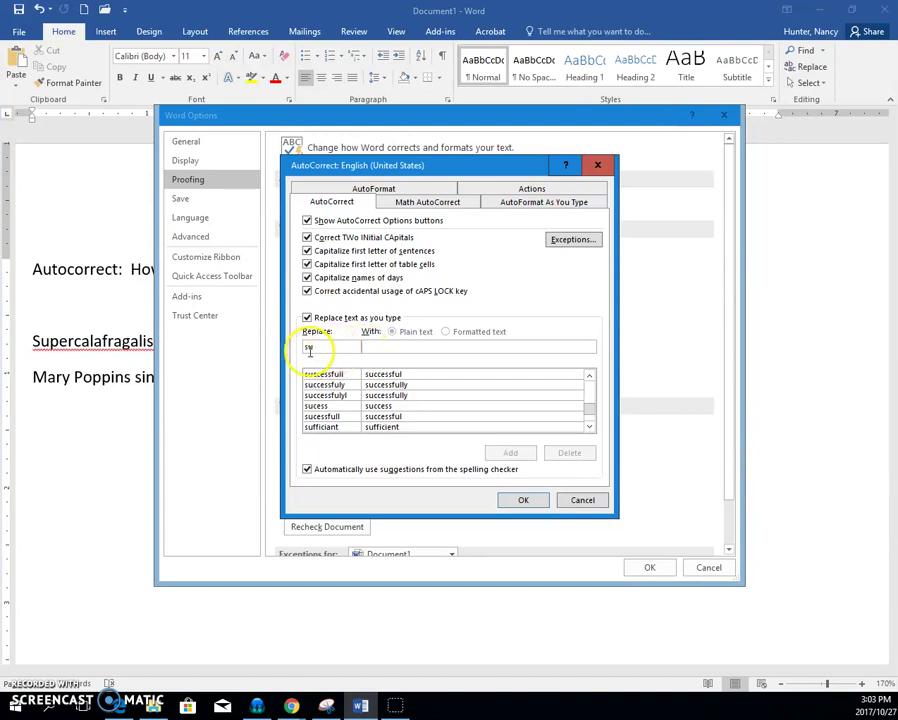
left_click(366, 349)
right_click(366, 348)
left_click(392, 386)
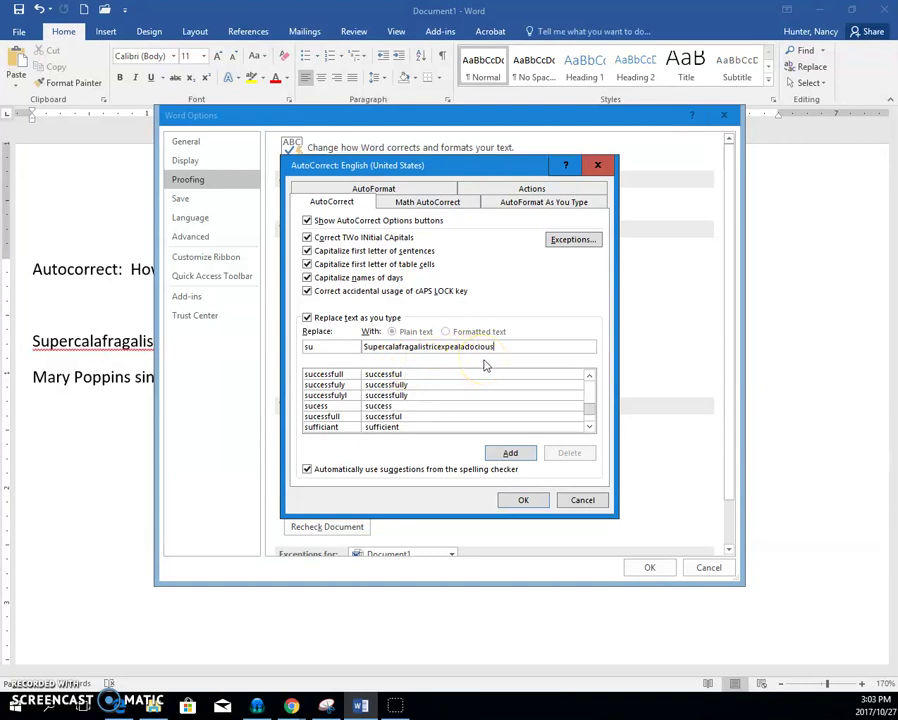
left_click(312, 348)
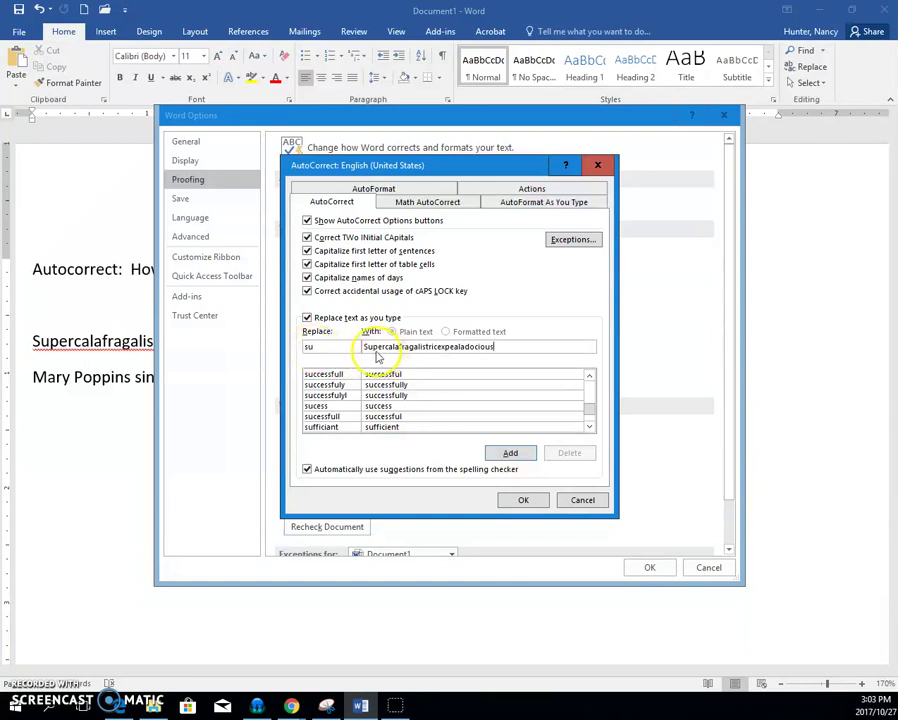
left_click(488, 347)
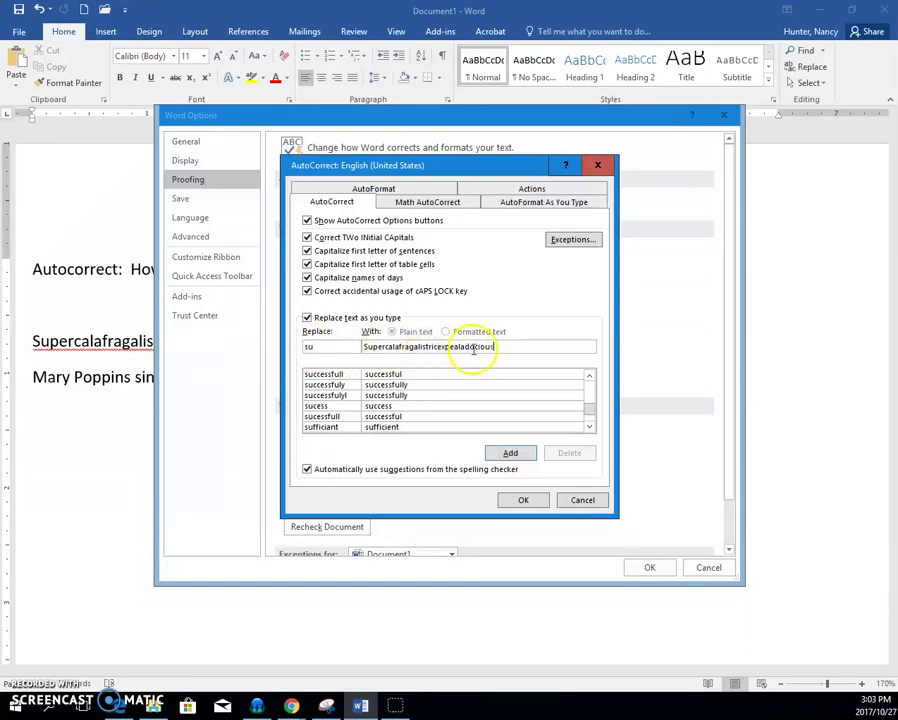
left_click(510, 454)
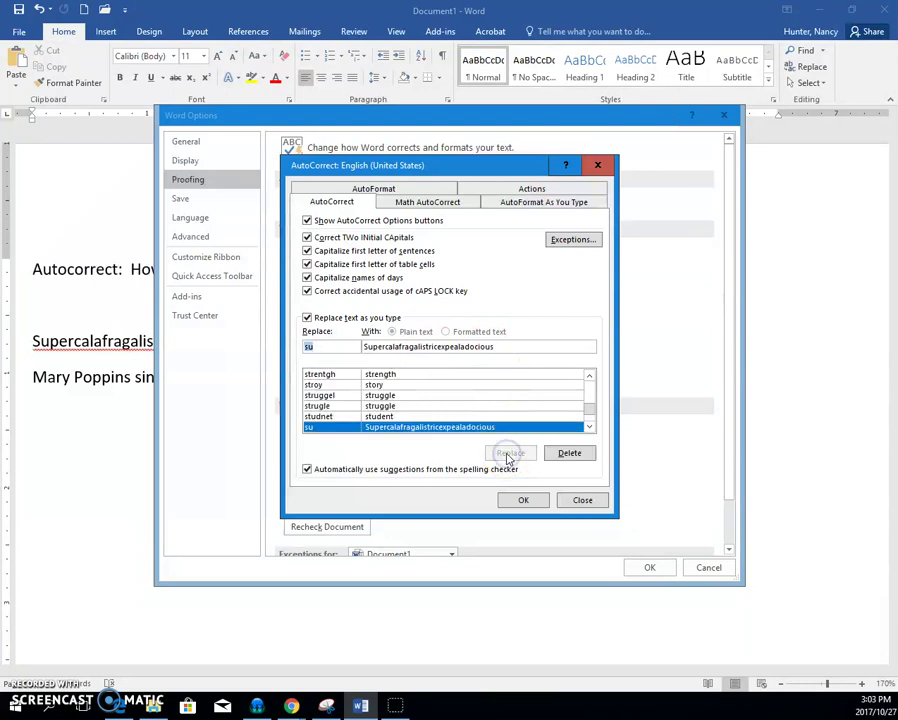
left_click(519, 501)
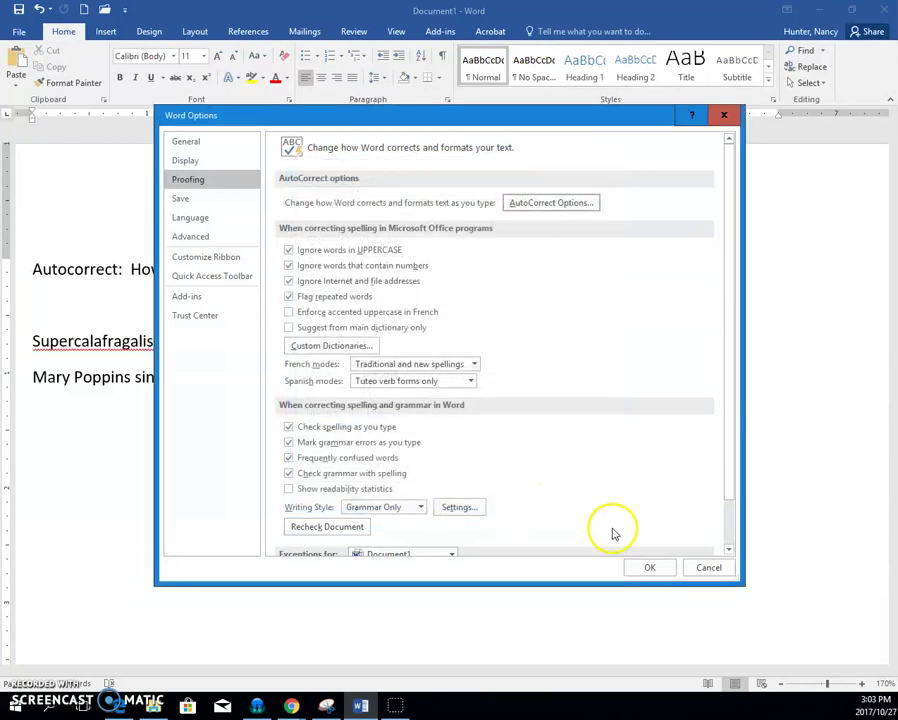
- Cut the standalone long-word line and type 'su' after 'called' so it expands
left_click(645, 568)
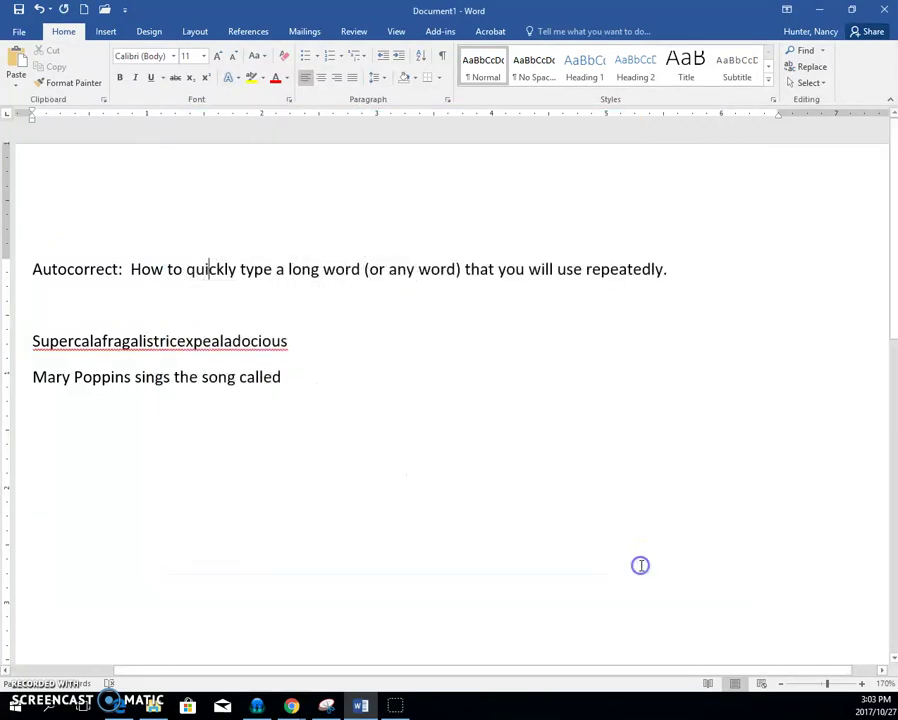
left_click(286, 377)
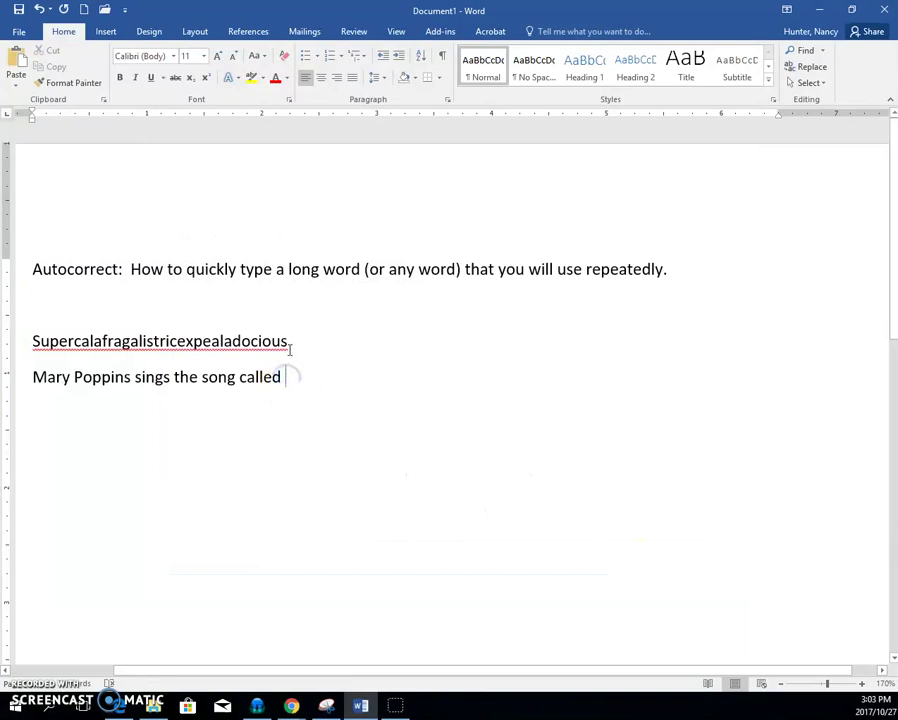
left_click_drag(291, 345, 28, 354)
key("ctrl+x")
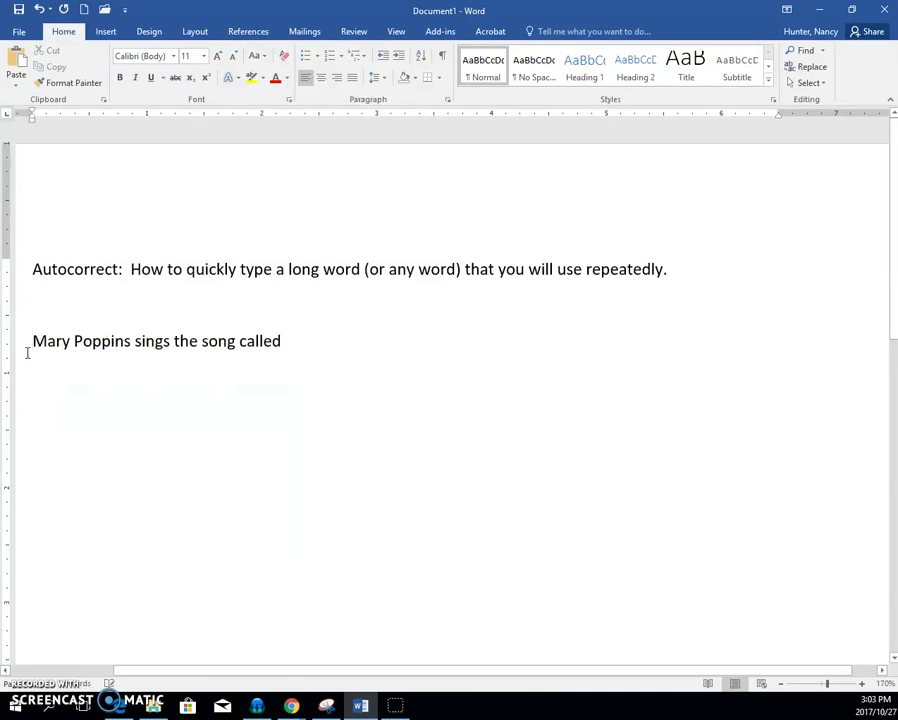
left_click(285, 342)
type("su")
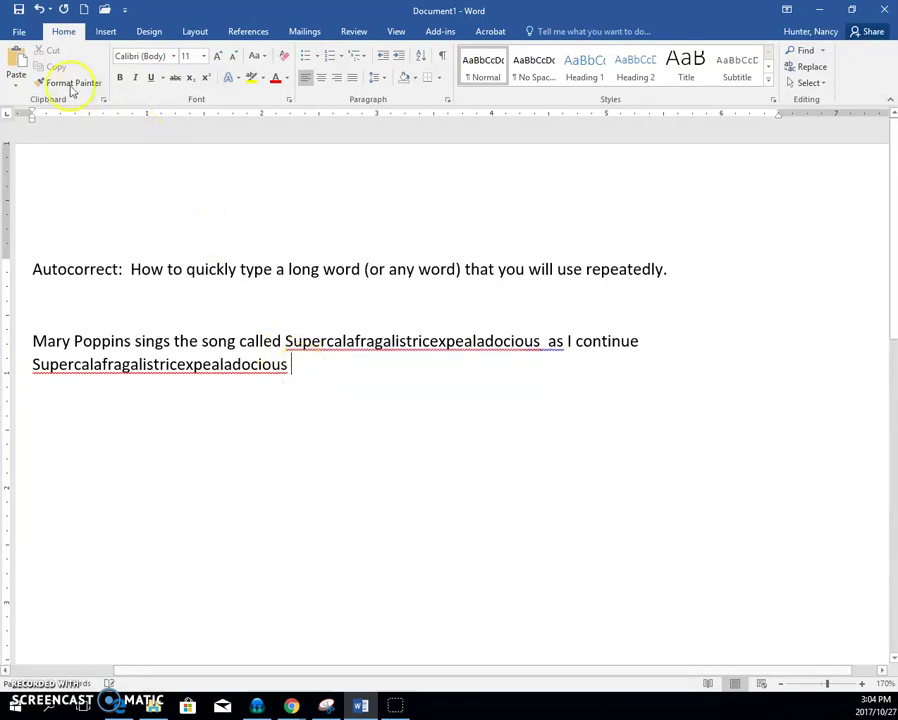
- Reopen the AutoCorrect: English (United States) dialog via File > Options > Proofing
left_click(17, 32)
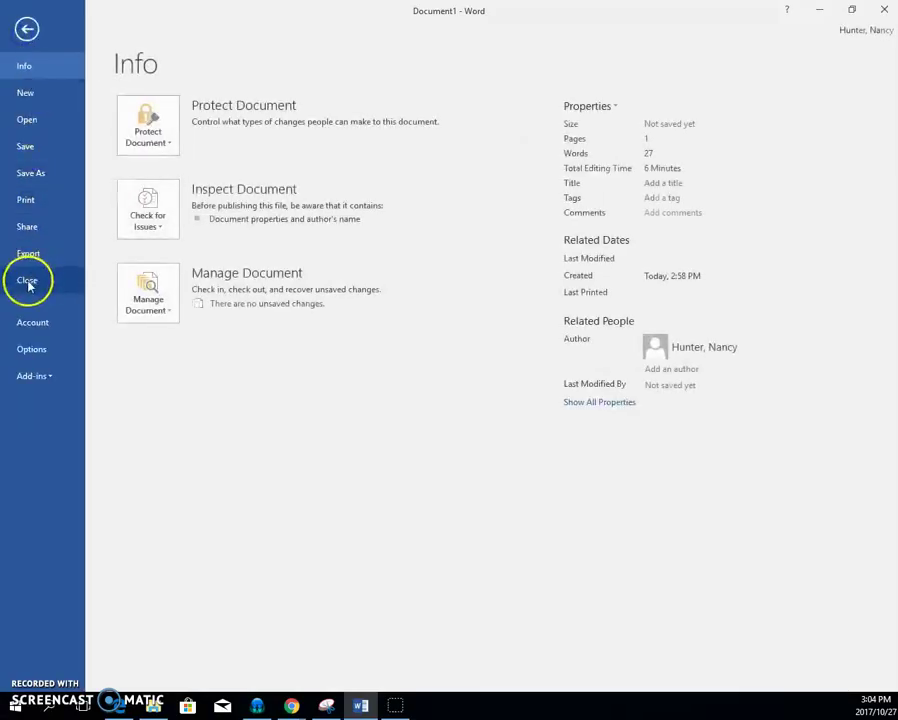
left_click(32, 349)
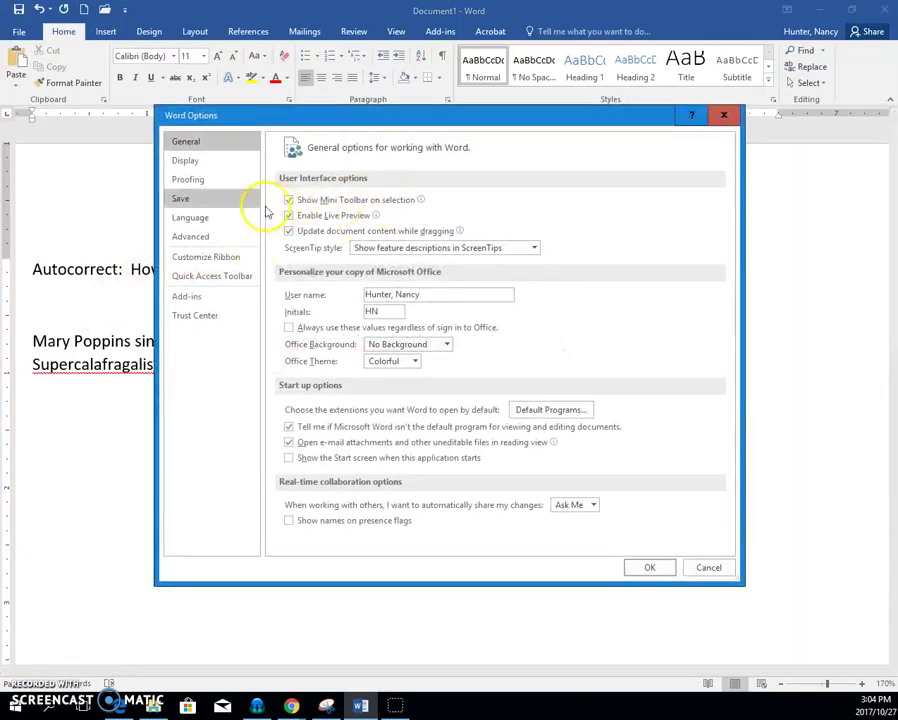
left_click(200, 179)
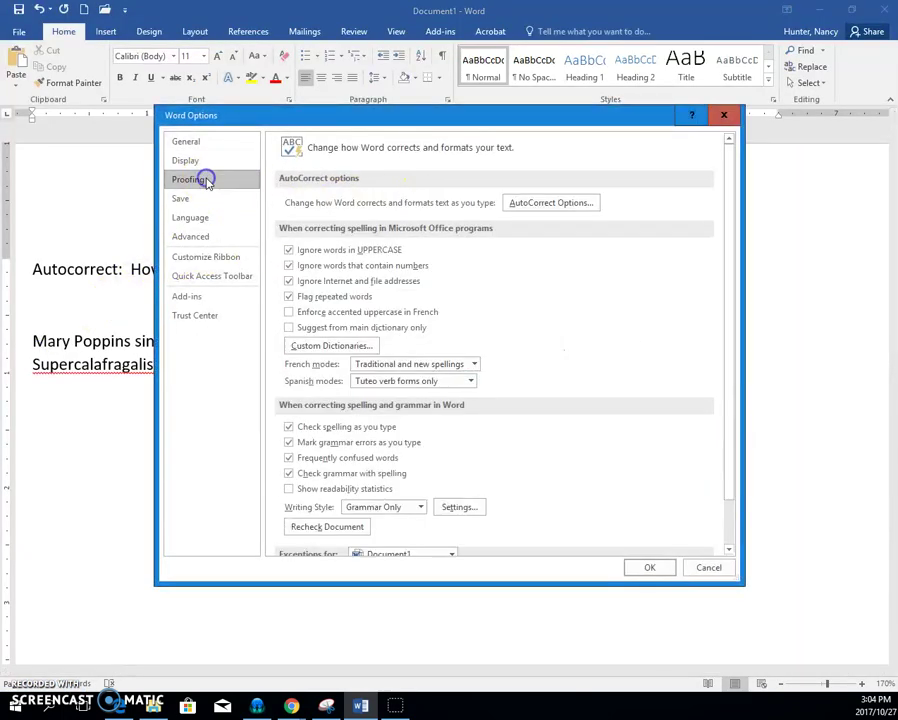
left_click(517, 202)
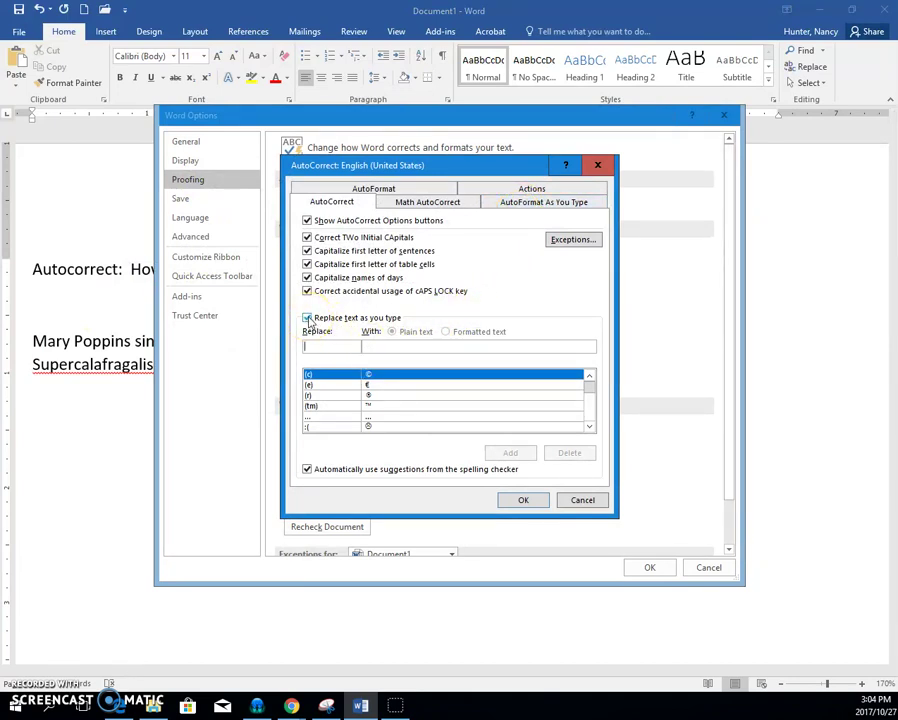
- Scroll the AutoCorrect replacement list down to the 'su' entry
left_click(589, 426)
left_click_drag(589, 427, 590, 431)
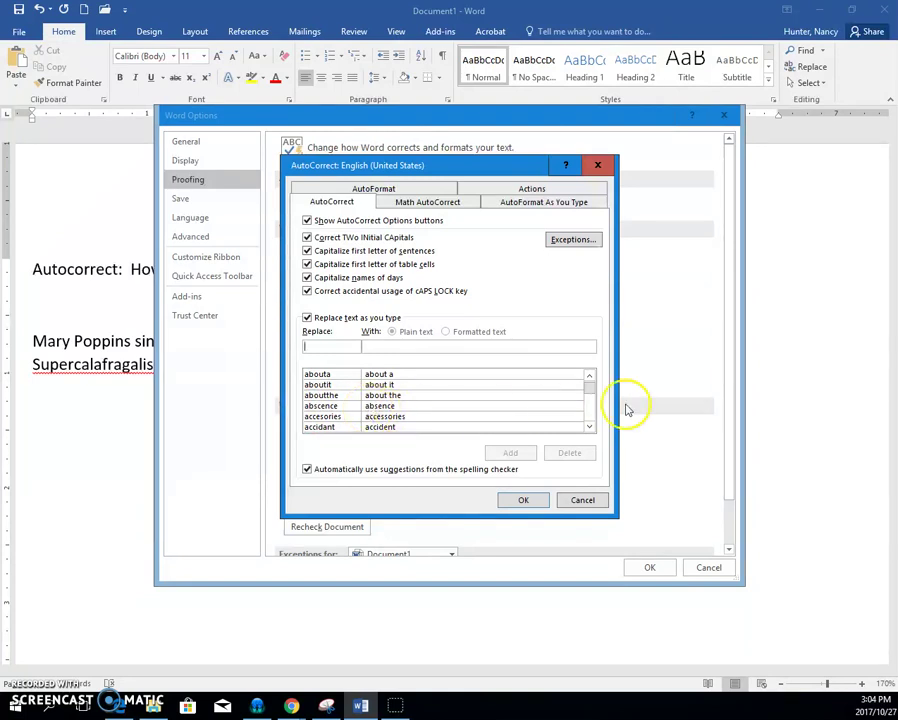
left_click_drag(592, 387, 590, 407)
left_click(590, 428)
left_click(590, 428)
left_click(590, 428)
left_click(590, 428)
left_click(590, 428)
left_click(590, 428)
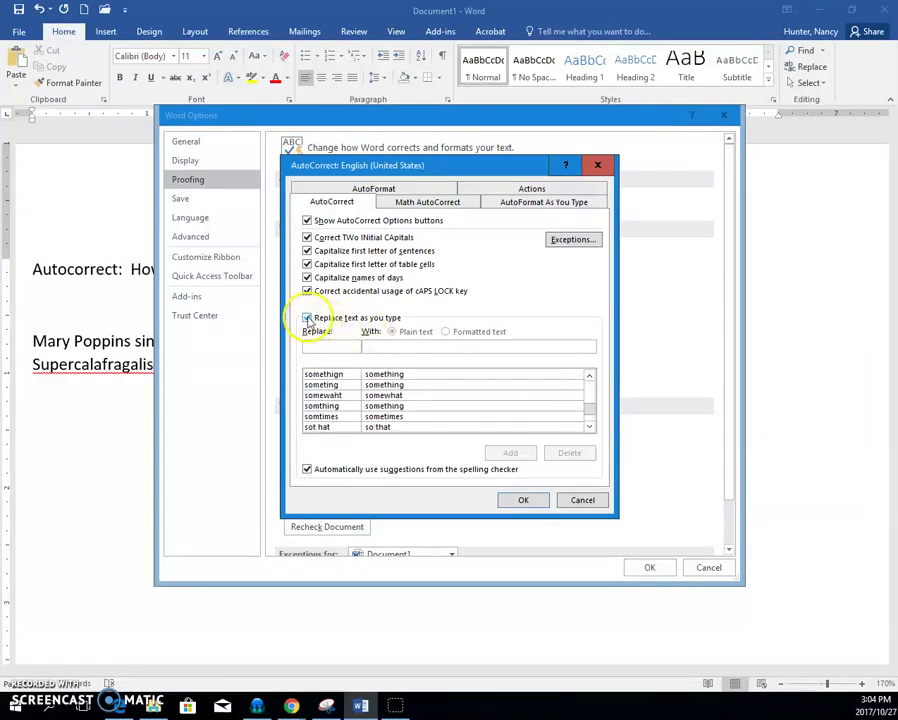
left_click(590, 428)
left_click(590, 428)
left_click(590, 428)
left_click(590, 428)
left_click(590, 428)
left_click(590, 428)
left_click(590, 428)
left_click(590, 428)
left_click(590, 428)
left_click(590, 428)
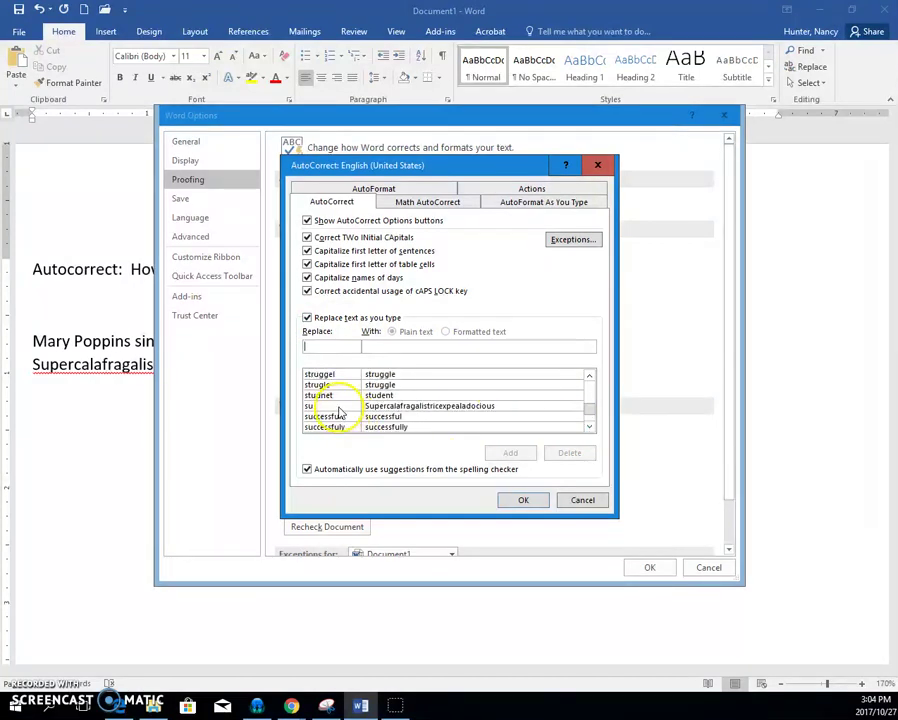
- Delete the 'su' AutoCorrect entry and close the AutoCorrect dialog
left_click(338, 406)
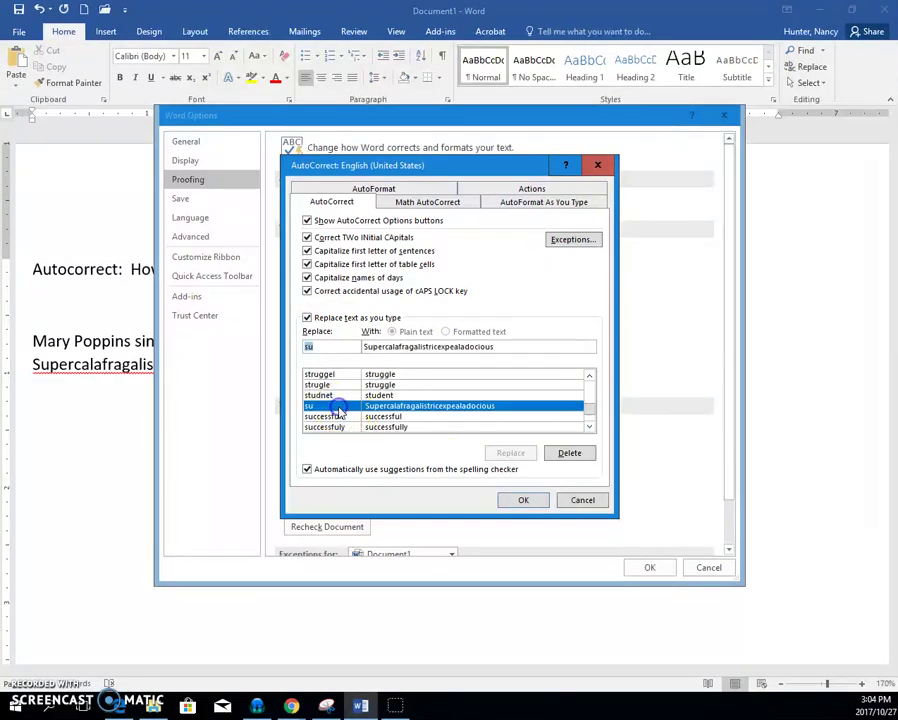
left_click(567, 456)
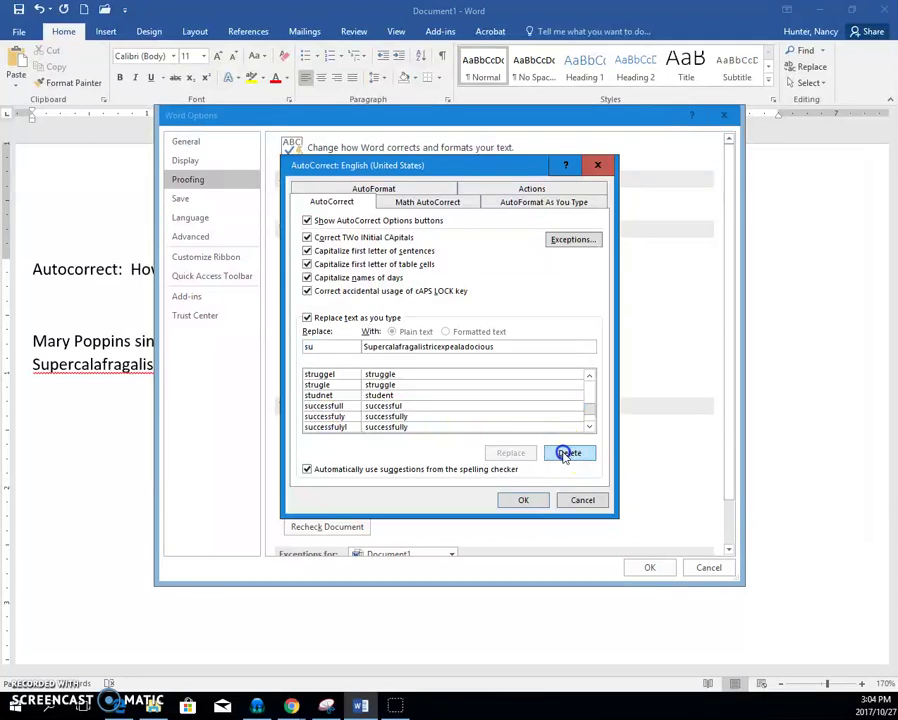
left_click(525, 501)
- Close Word Options and type 'whenI'm' at the end of the second line
left_click(632, 567)
type("when im ty")
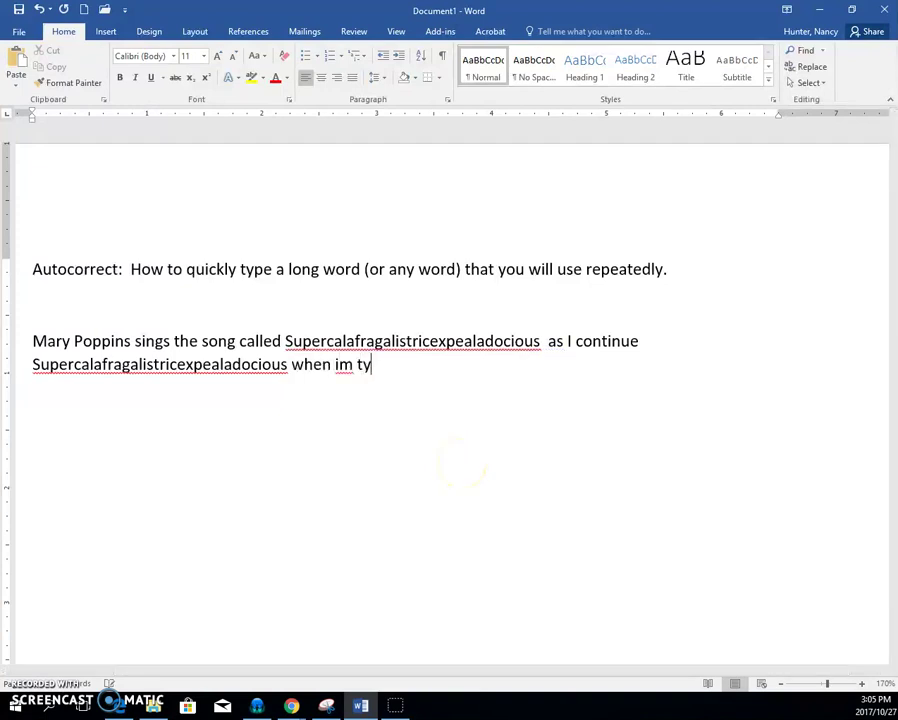
type("I'm")
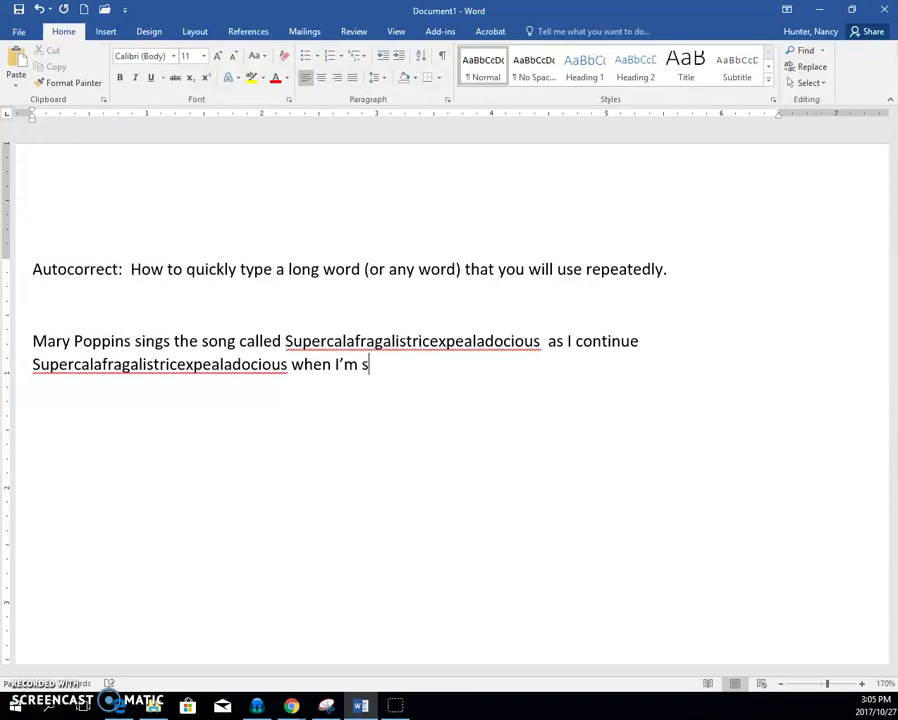